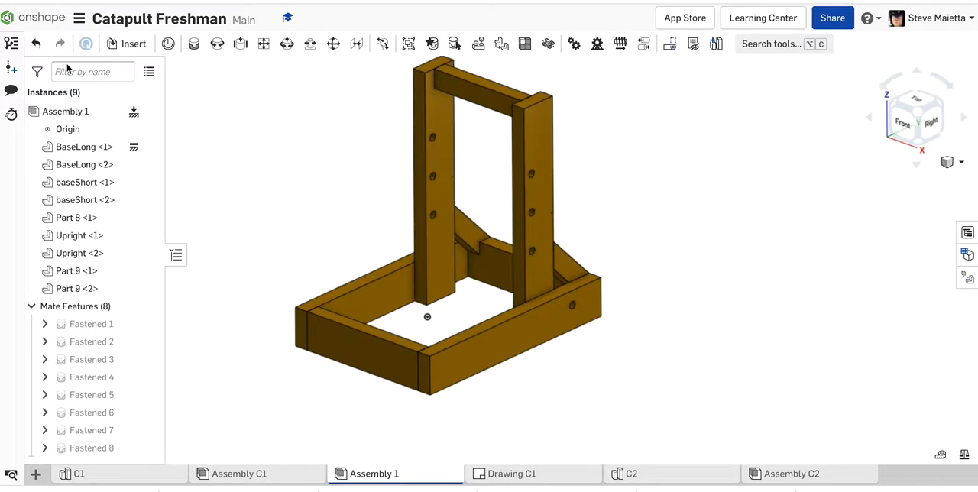
# Insert one instance of Part 6 from the C1 part studio beside the right upright of the assembly.
pyautogui.click(132, 44)
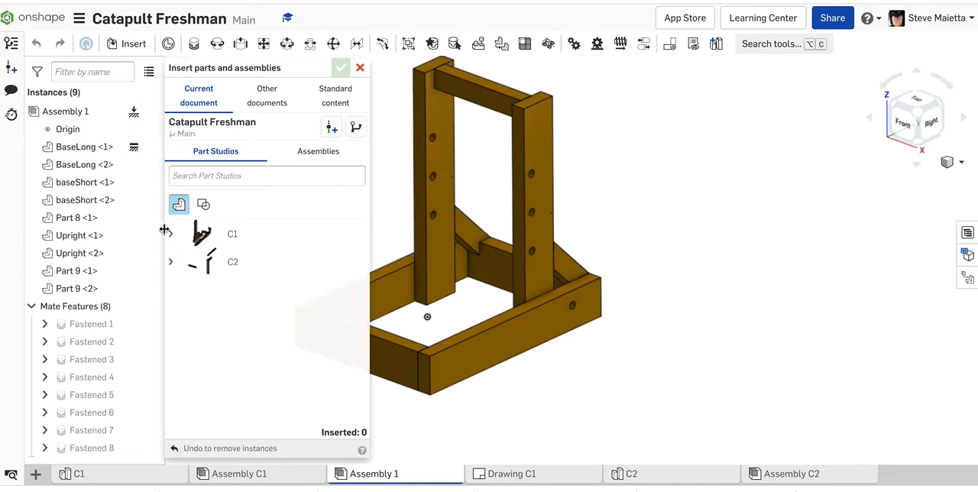
pyautogui.click(170, 233)
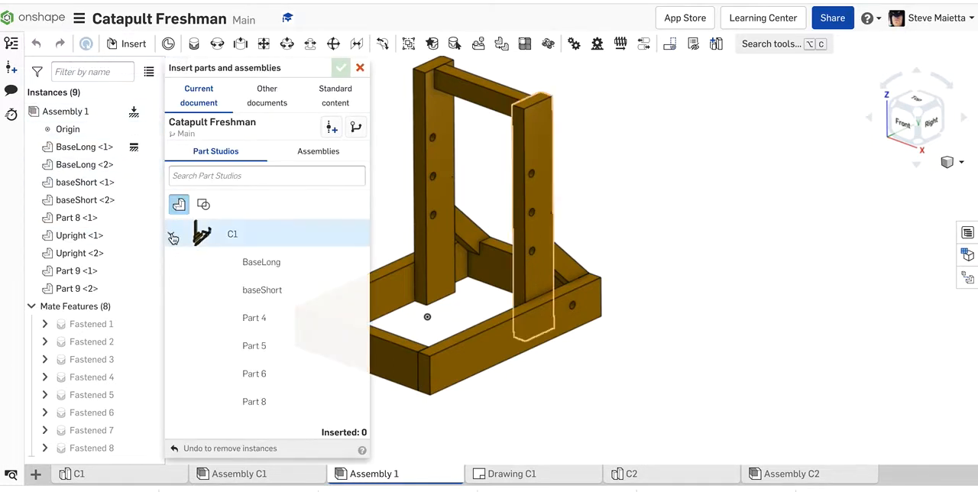
pyautogui.click(249, 375)
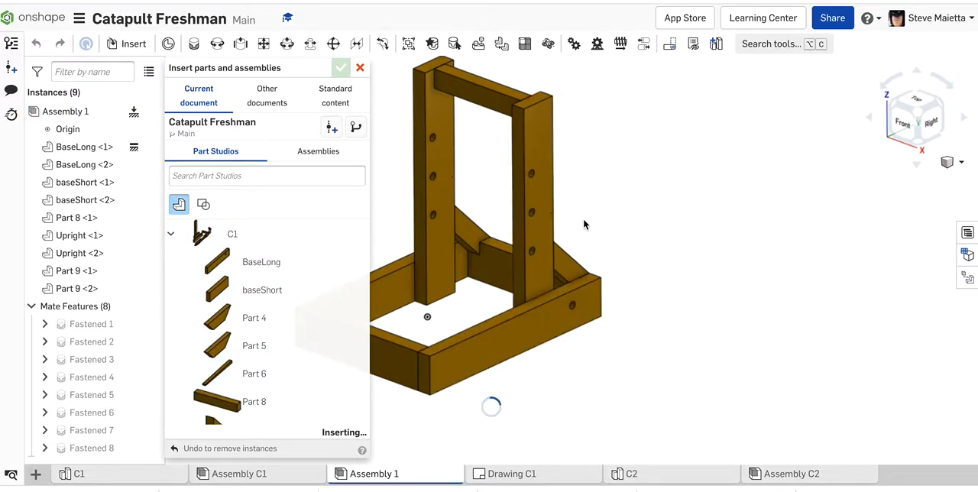
pyautogui.click(550, 211)
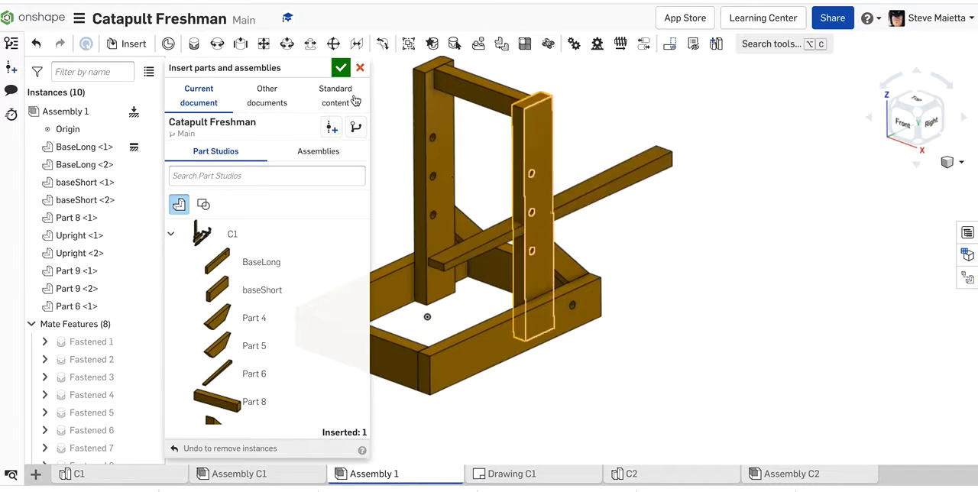
pyautogui.click(340, 68)
# Move Part 6 down between the uprights to the base frame and slide it forward past the front board.
pyautogui.moveTo(734, 237); pyautogui.dragTo(775, 233, button='right')
pyautogui.moveTo(539, 242); pyautogui.dragTo(461, 234)
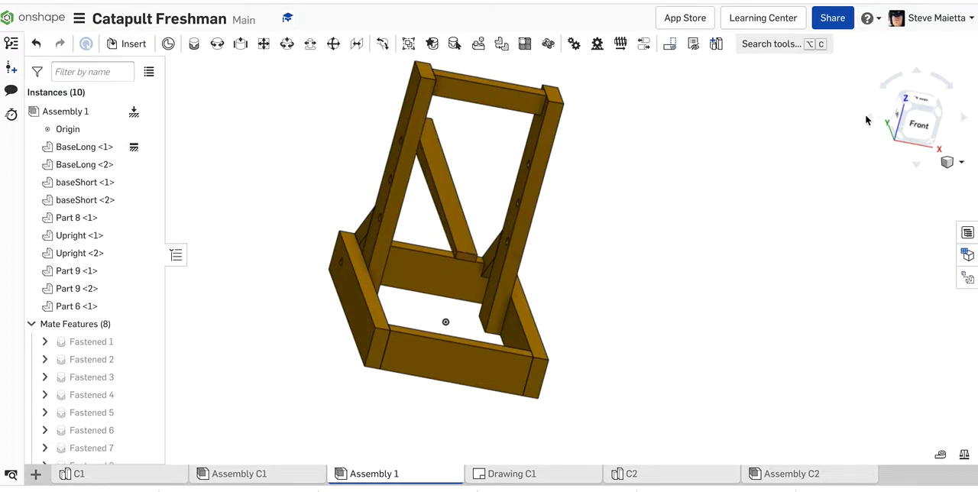
pyautogui.click(916, 119)
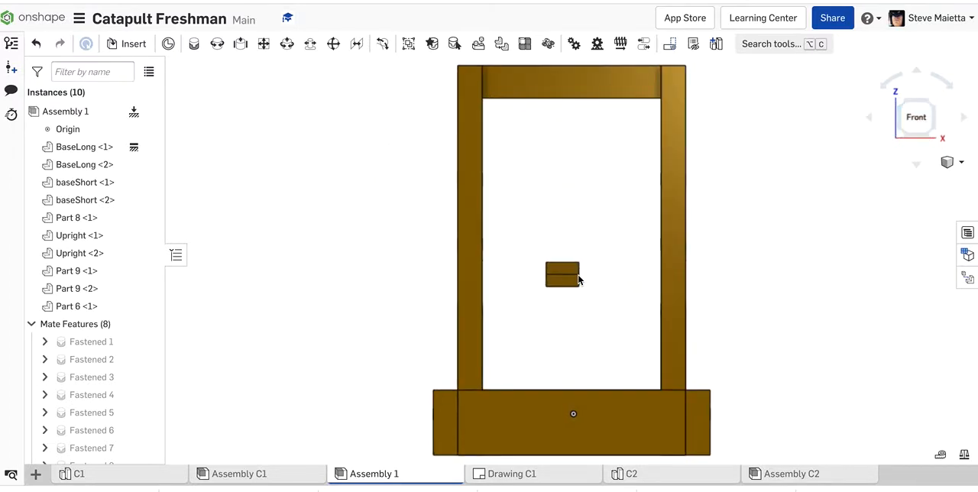
pyautogui.moveTo(571, 279); pyautogui.dragTo(570, 372)
pyautogui.scroll(-3, 744, 298)
pyautogui.click(868, 121)
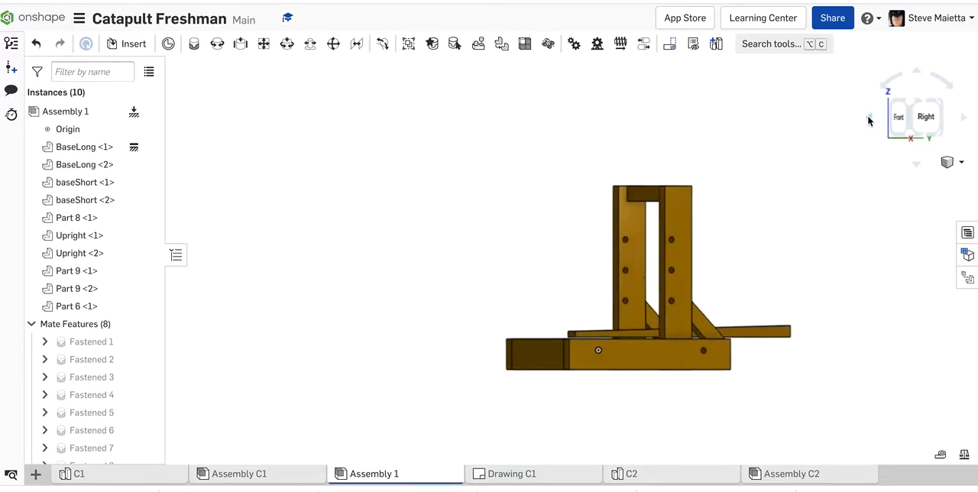
pyautogui.click(868, 119)
pyautogui.moveTo(759, 332); pyautogui.dragTo(661, 328)
# Start a Revolute mate with the centre of the hole on the left BaseLong's inner face as the first mate connector.
pyautogui.moveTo(740, 304); pyautogui.dragTo(727, 332, button='right')
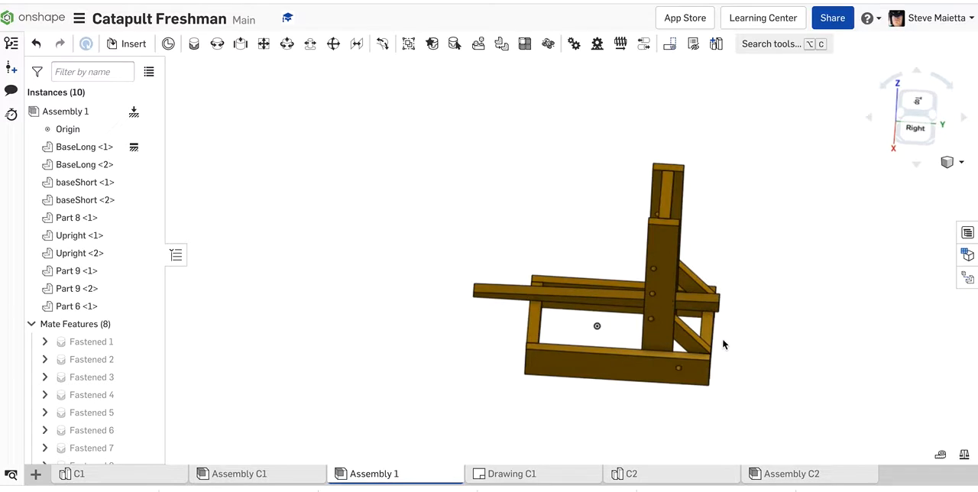
pyautogui.scroll(5, 724, 343)
pyautogui.moveTo(645, 260); pyautogui.dragTo(564, 295)
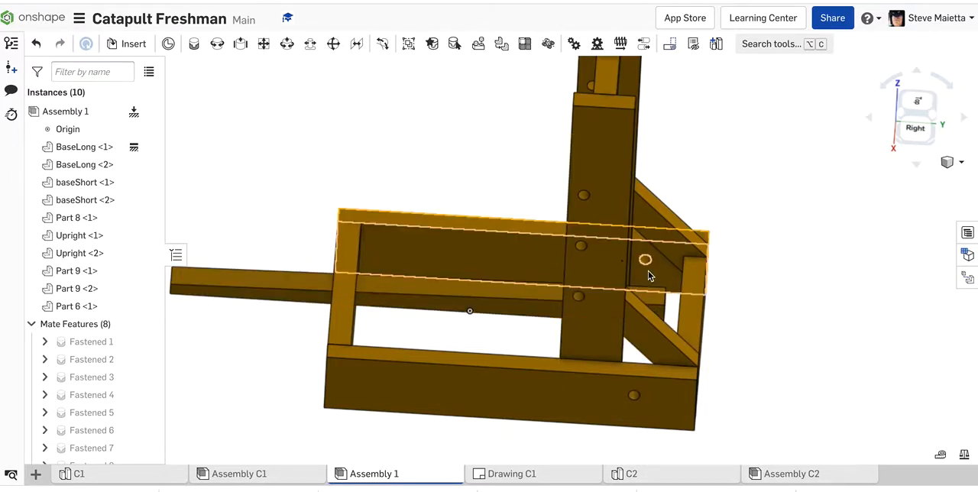
pyautogui.moveTo(773, 332)
pyautogui.mouseDown(button='right')
pyautogui.moveTo(764, 283)
pyautogui.moveTo(768, 332)
pyautogui.mouseUp(button='right')
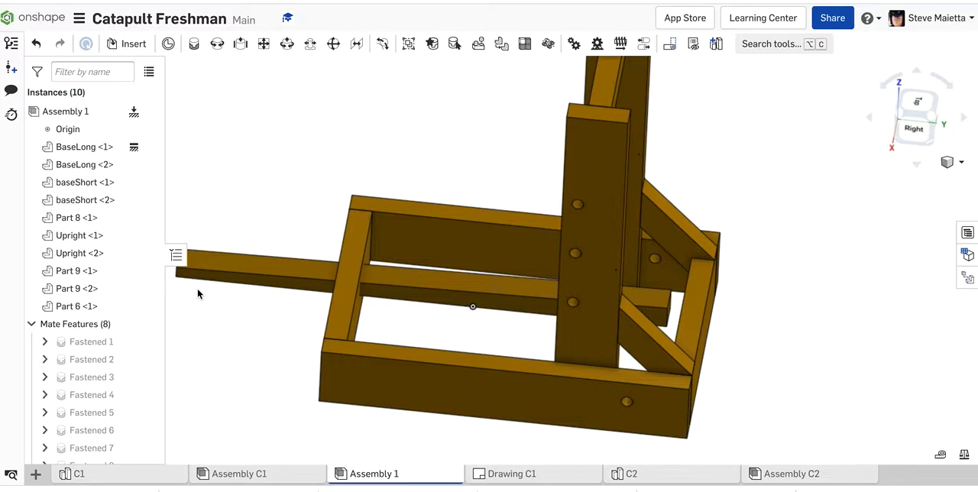
pyautogui.click(217, 46)
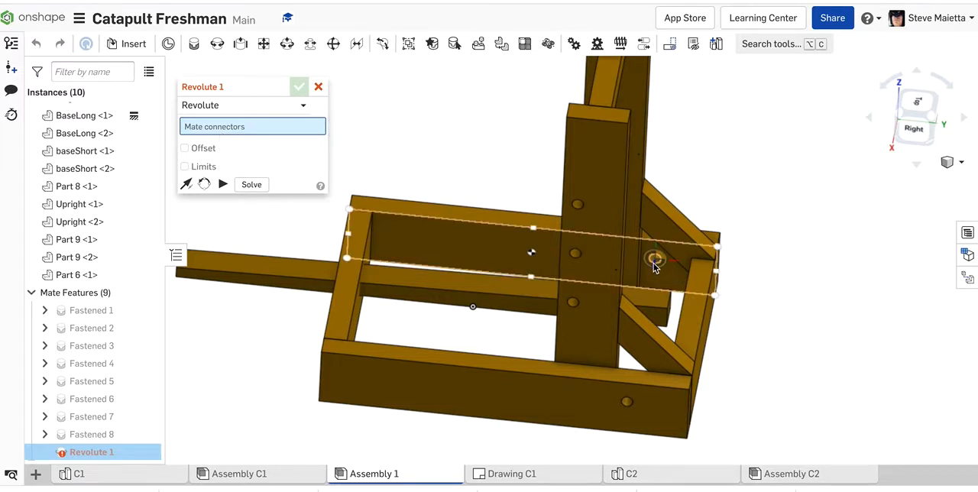
pyautogui.scroll(10, 655, 258)
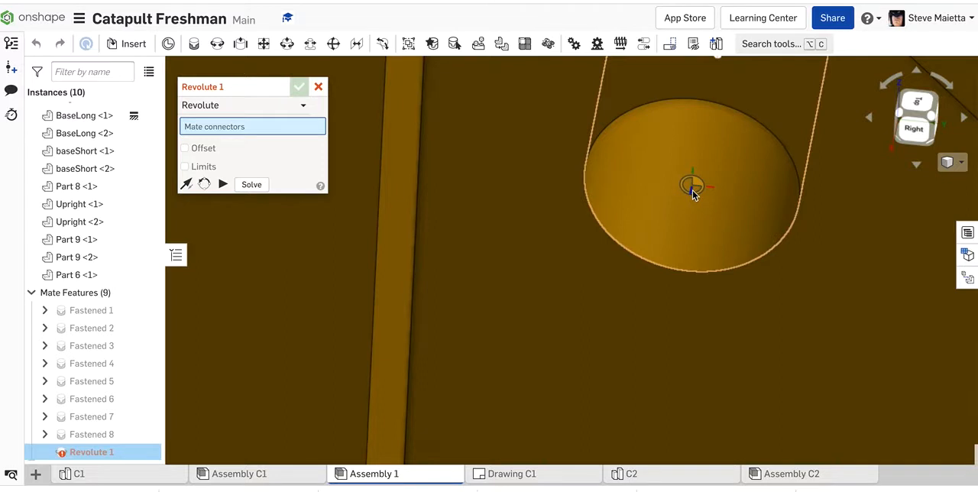
pyautogui.scroll(-5, 677, 290)
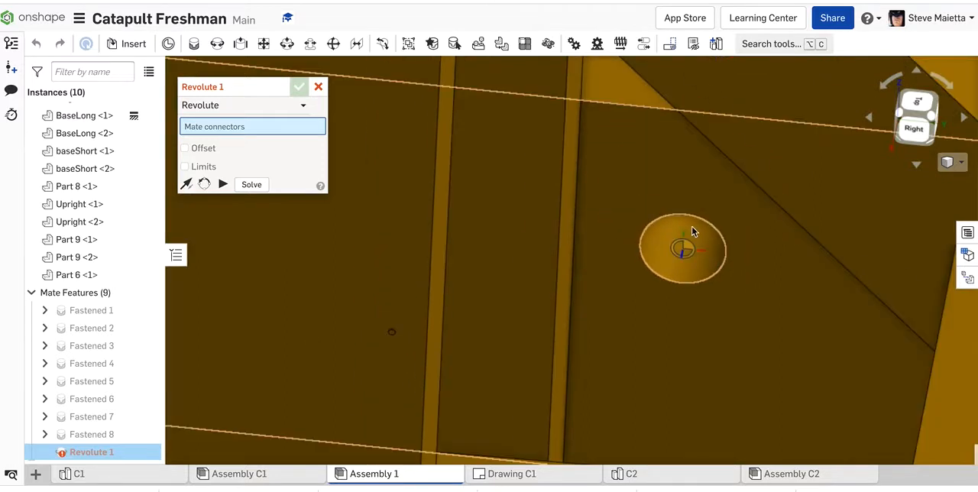
pyautogui.click(682, 247)
pyautogui.scroll(-6, 682, 247)
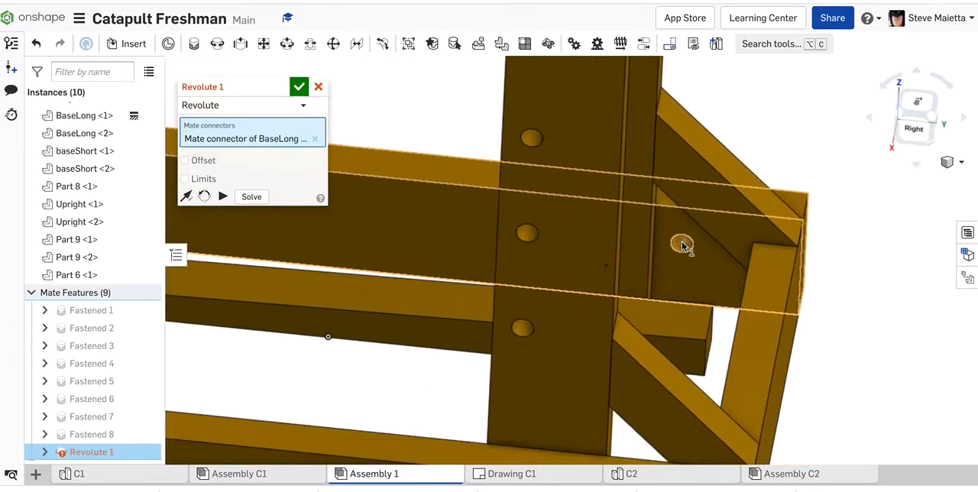
# Add the midpoint of the rear end edge on Part 6's side face as the second mate connector.
pyautogui.moveTo(856, 323); pyautogui.dragTo(716, 292, button='right')
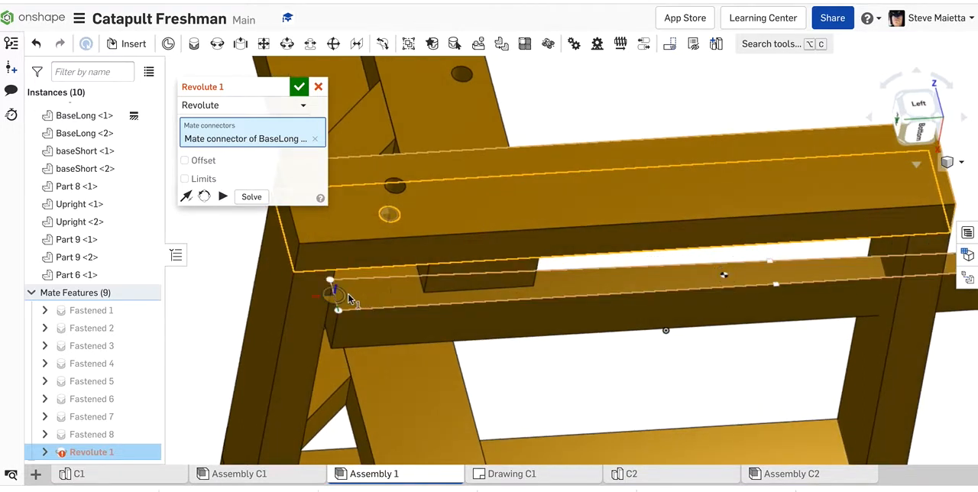
pyautogui.scroll(1, 348, 294)
pyautogui.scroll(2, 329, 297)
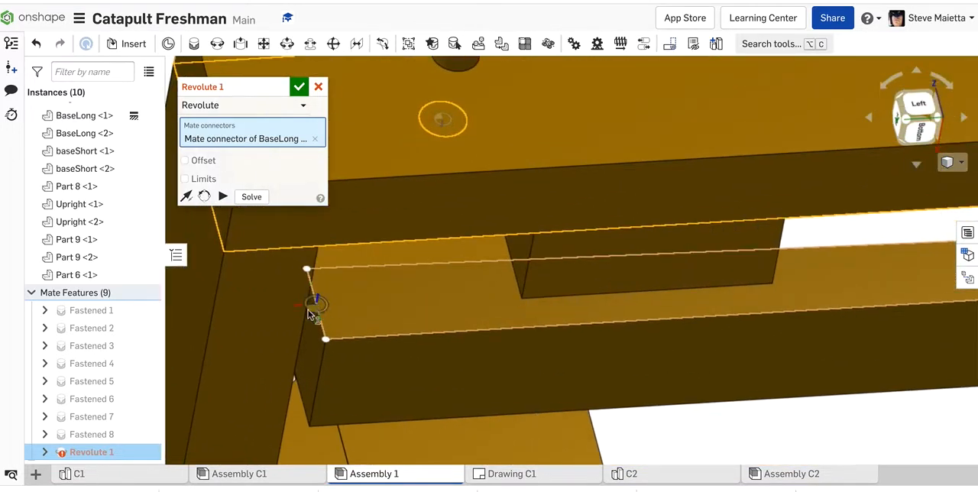
pyautogui.click(318, 302)
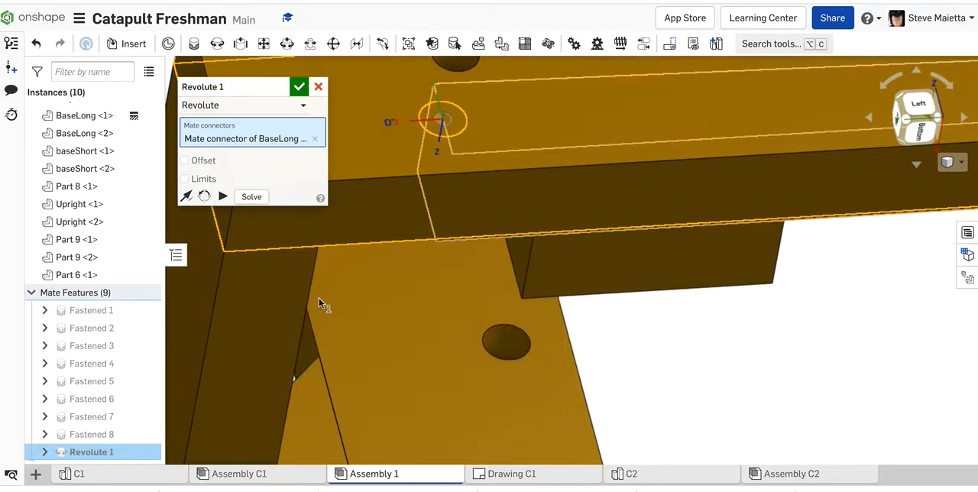
pyautogui.scroll(-5, 631, 320)
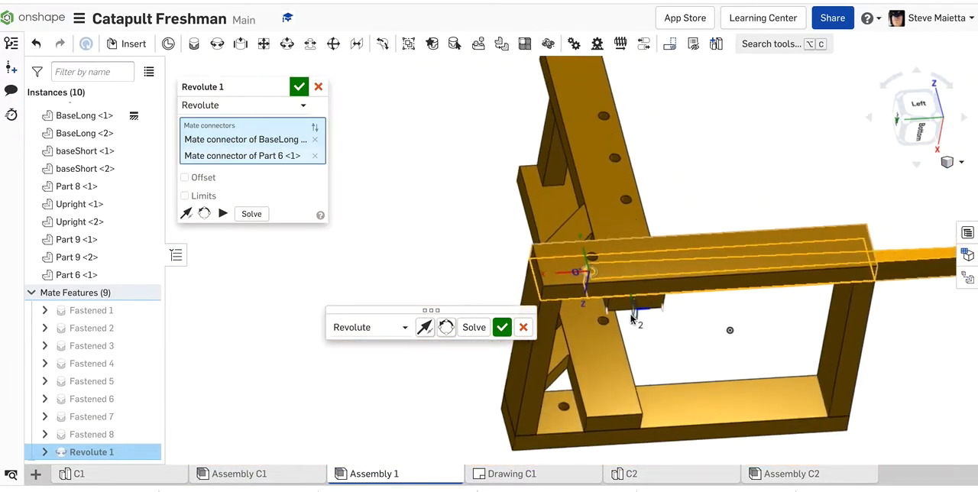
# Enable the Revolute mate's offset and set its Z distance to -3.5 in.
pyautogui.moveTo(757, 181); pyautogui.dragTo(715, 254, button='right')
pyautogui.click(184, 177)
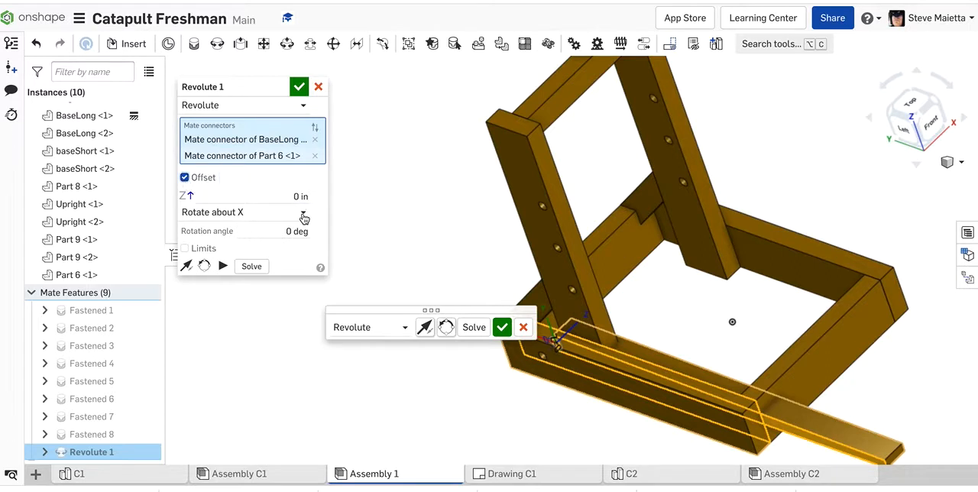
pyautogui.click(208, 196)
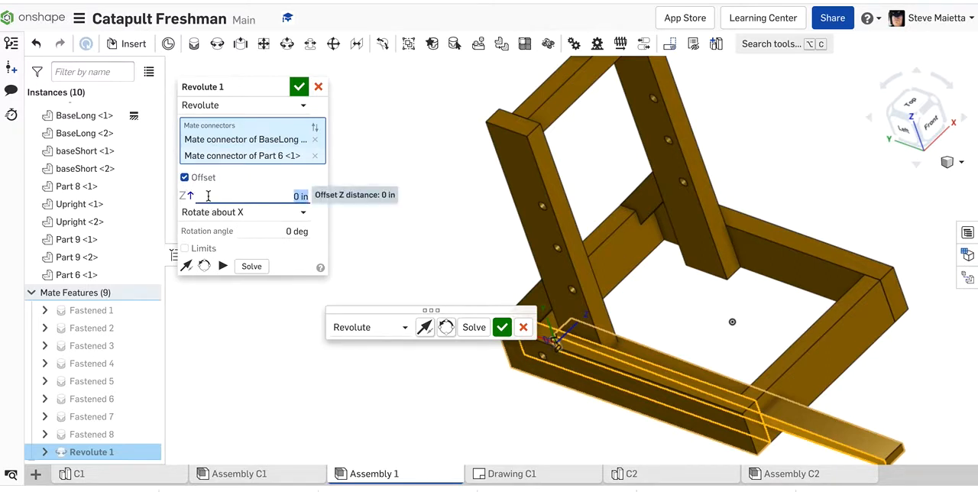
pyautogui.press('Up')
pyautogui.press('Down')
pyautogui.press('Down')
pyautogui.press('Down')
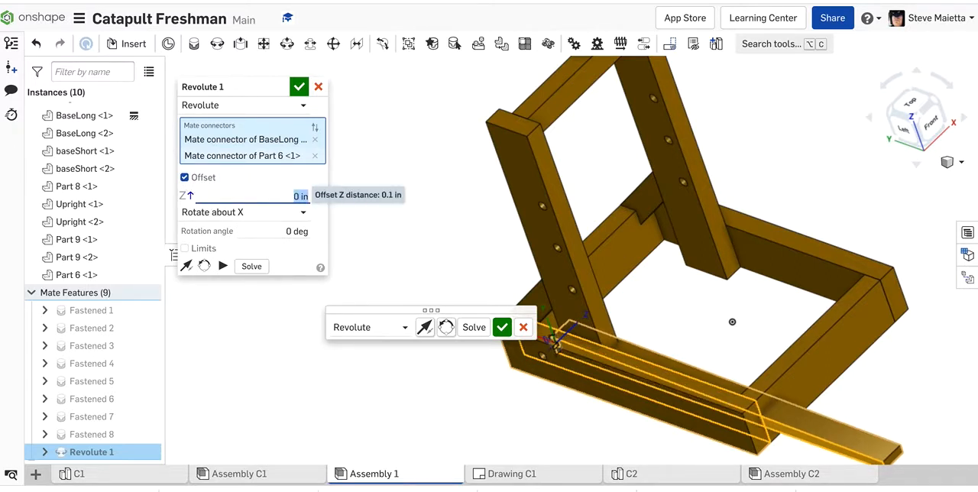
pyautogui.press('Down')
pyautogui.press('Down')
pyautogui.press('Down')
pyautogui.press('Down')
pyautogui.press('Down')
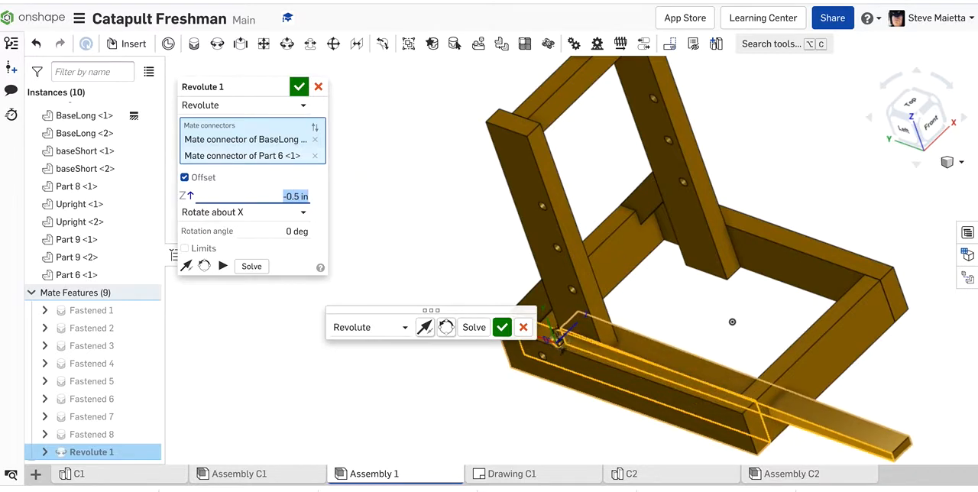
pyautogui.press('Down')
pyautogui.press('Down')
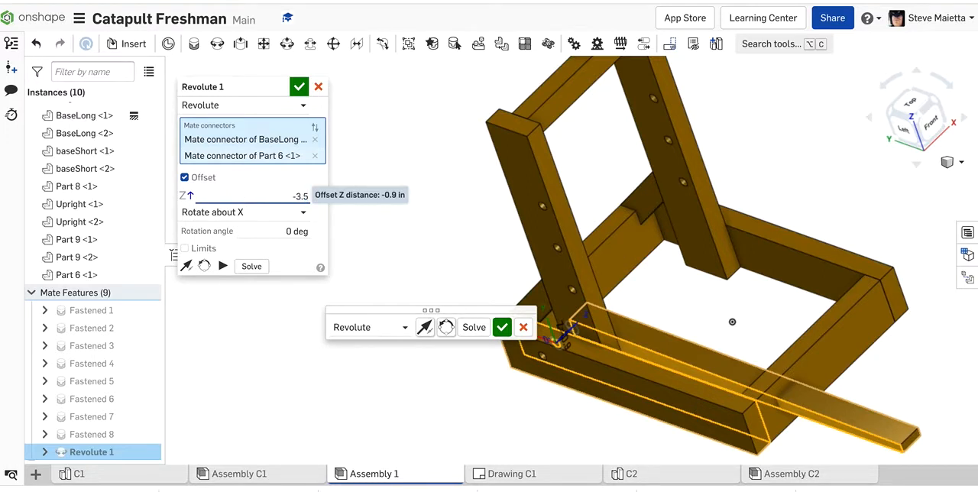
# Set the Revolute mate's Z offset to -3.125 in to centre Part 6 between the uprights.
pyautogui.moveTo(415, 227); pyautogui.dragTo(327, 225, button='right')
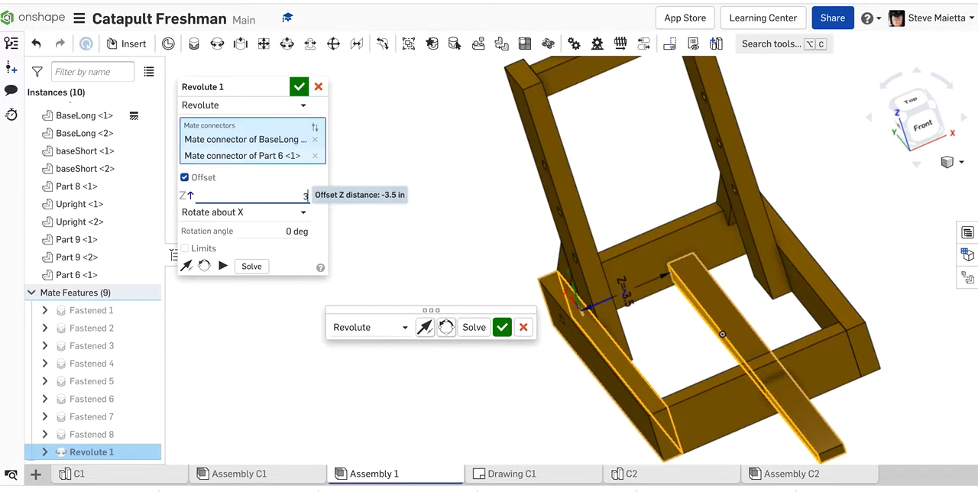
pyautogui.write('5')
pyautogui.press('Return')
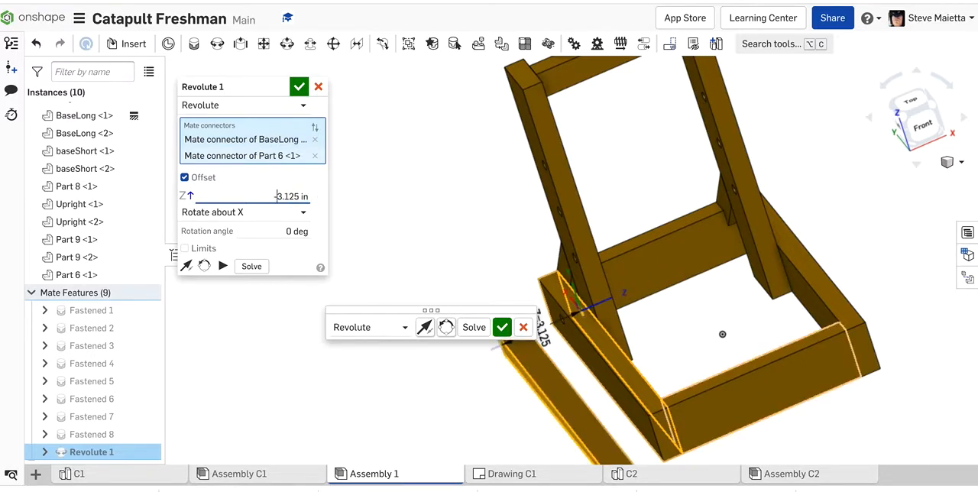
pyautogui.press('Return')
pyautogui.moveTo(530, 213); pyautogui.dragTo(436, 194, button='right')
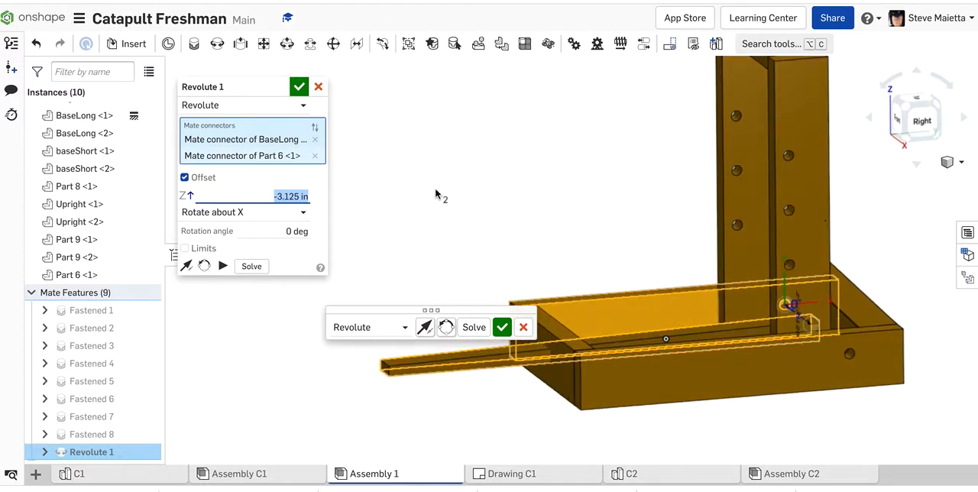
# Try a 10 deg rotation about X for Part 6, and reset the rotation angle to 0 deg.
pyautogui.moveTo(386, 319); pyautogui.dragTo(216, 343)
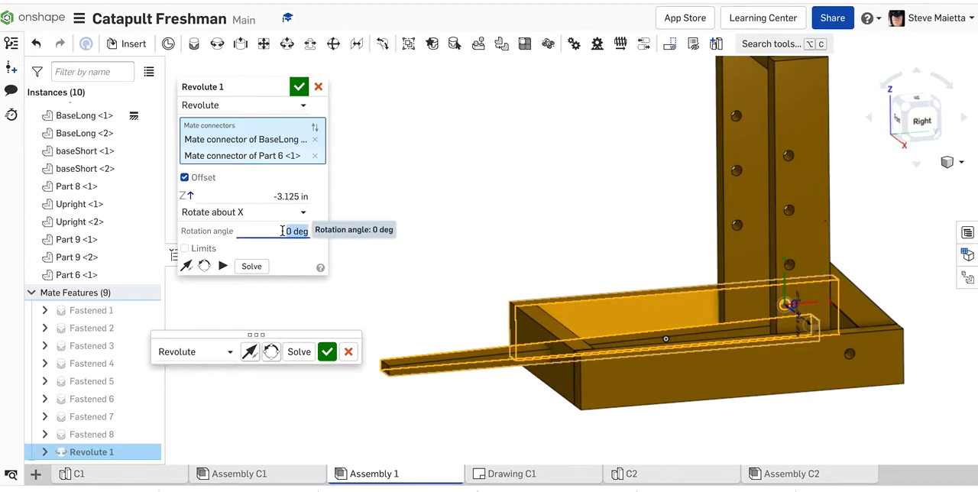
pyautogui.press('Up')
pyautogui.press('Up')
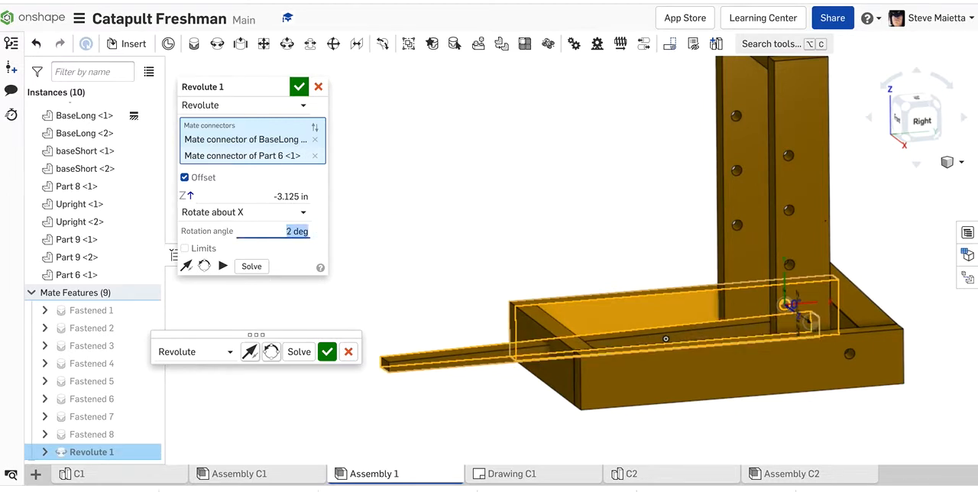
pyautogui.press('Up')
pyautogui.press('Up')
pyautogui.press('Up')
pyautogui.press('Up')
pyautogui.press('Up')
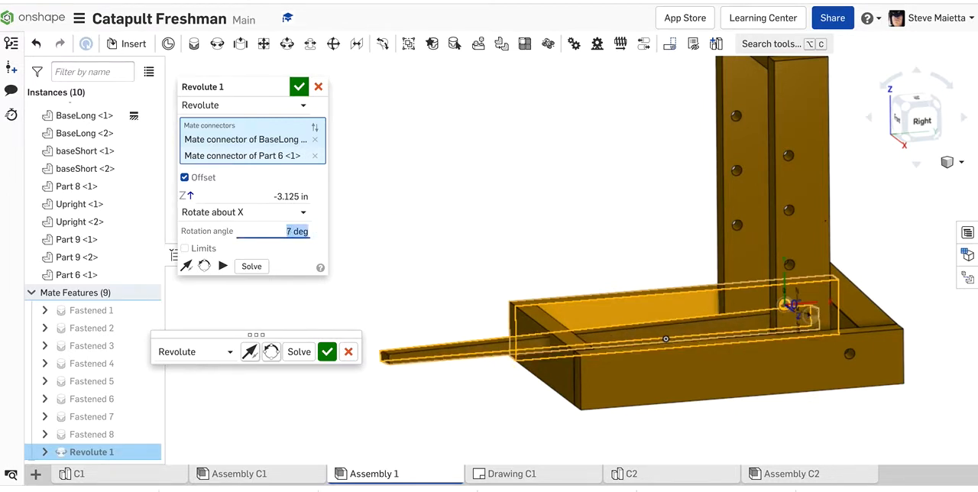
pyautogui.press('Up')
pyautogui.press('Up')
pyautogui.moveTo(386, 241); pyautogui.dragTo(443, 240, button='right')
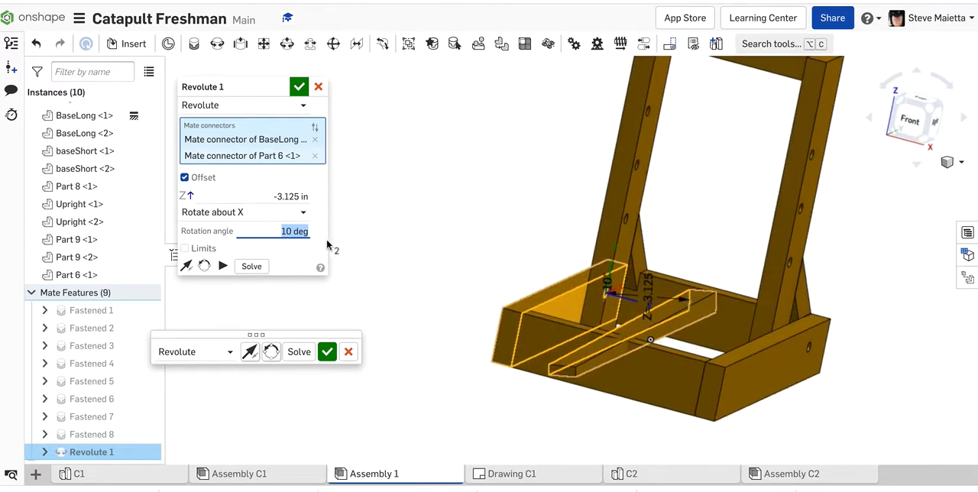
pyautogui.write('0')
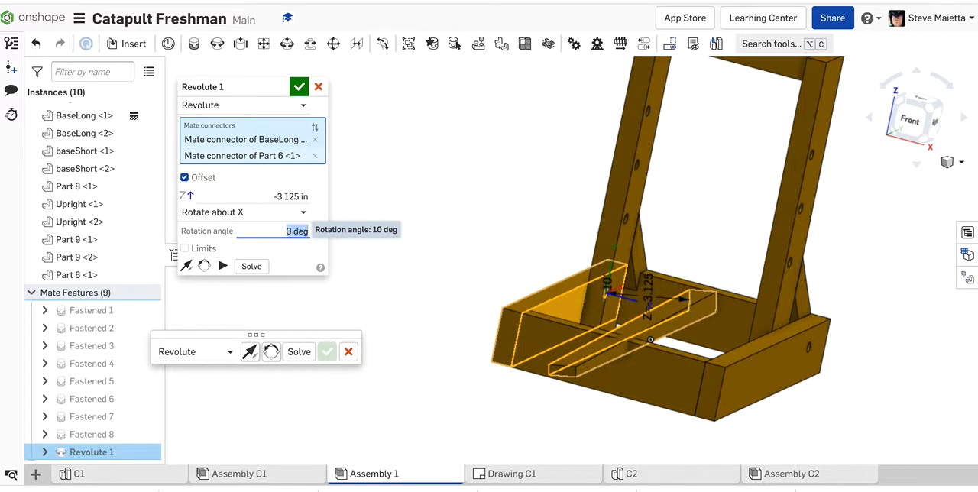
pyautogui.press('Return')
# Enable the Revolute mate's limits and, in the right view, swing Part 6 up until it clears the base's front board.
pyautogui.scroll(-2, 395, 260)
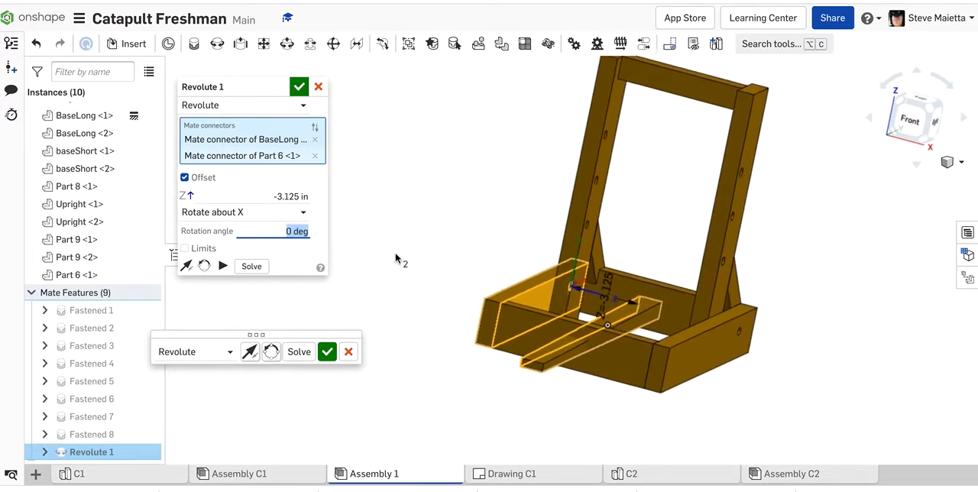
pyautogui.click(185, 249)
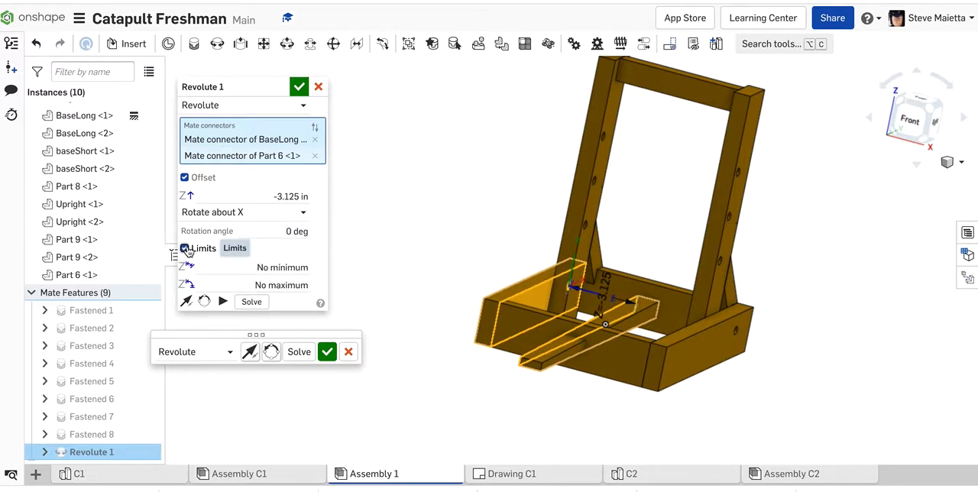
pyautogui.moveTo(405, 251); pyautogui.dragTo(386, 246, button='right')
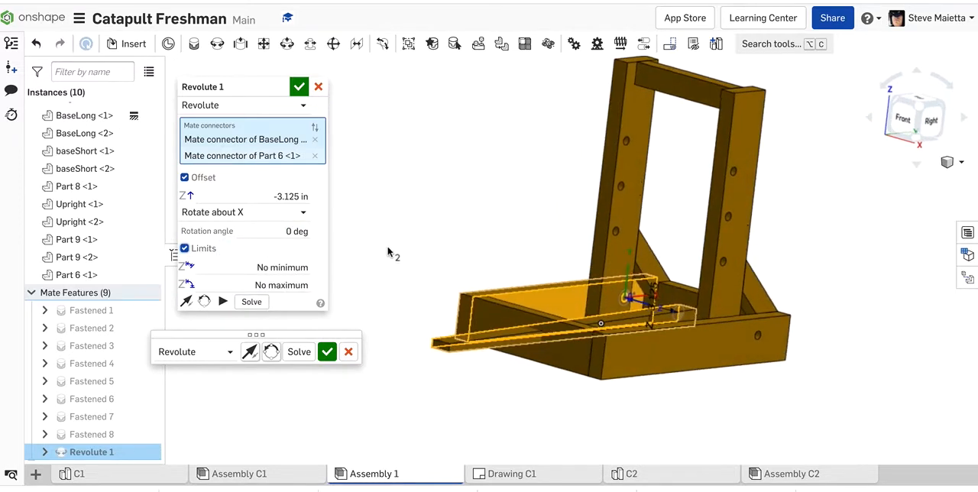
pyautogui.click(929, 121)
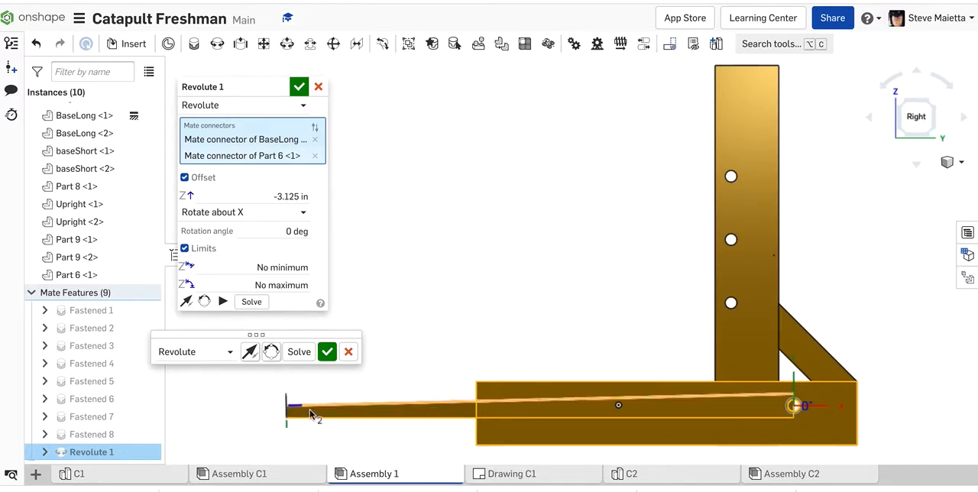
pyautogui.moveTo(310, 404); pyautogui.dragTo(363, 360)
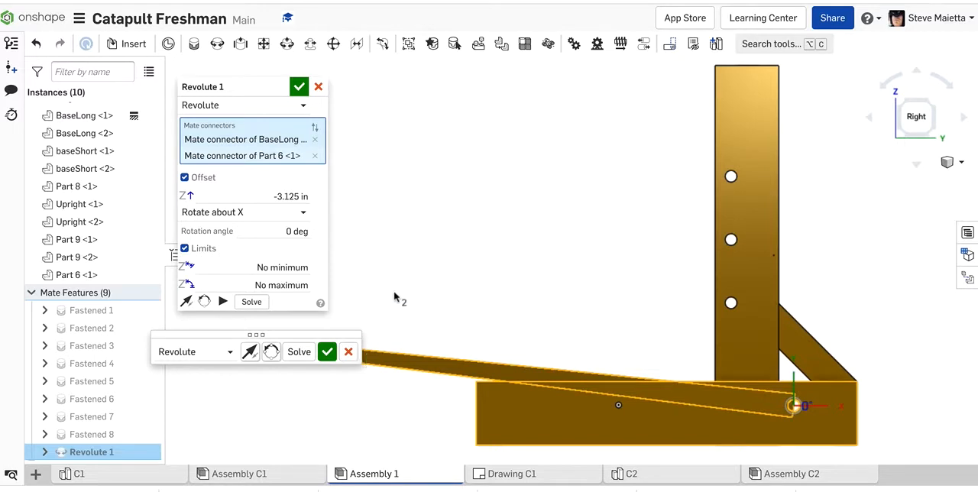
# Set the Revolute mate's minimum rotation limit to 7 deg, after trying 30 deg and 5 deg.
pyautogui.click(256, 266)
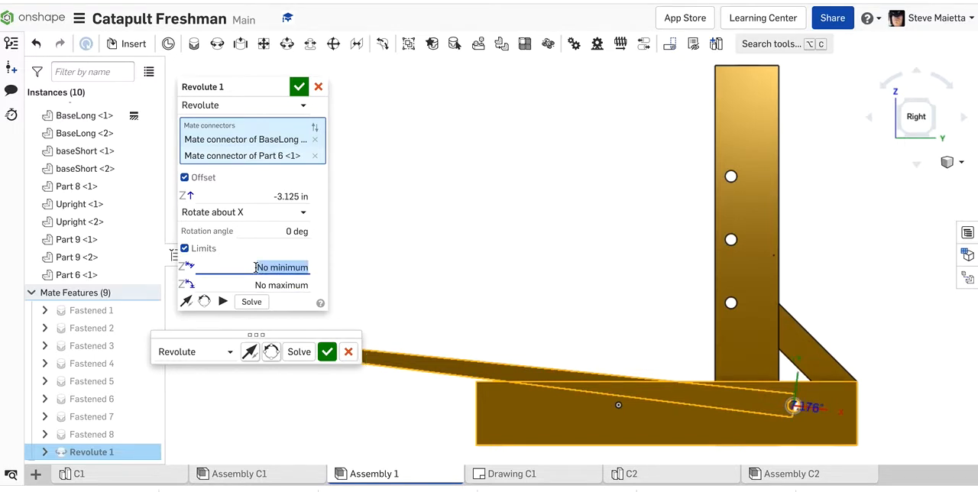
pyautogui.click(266, 267)
pyautogui.tripleClick(266, 268)
pyautogui.write('30')
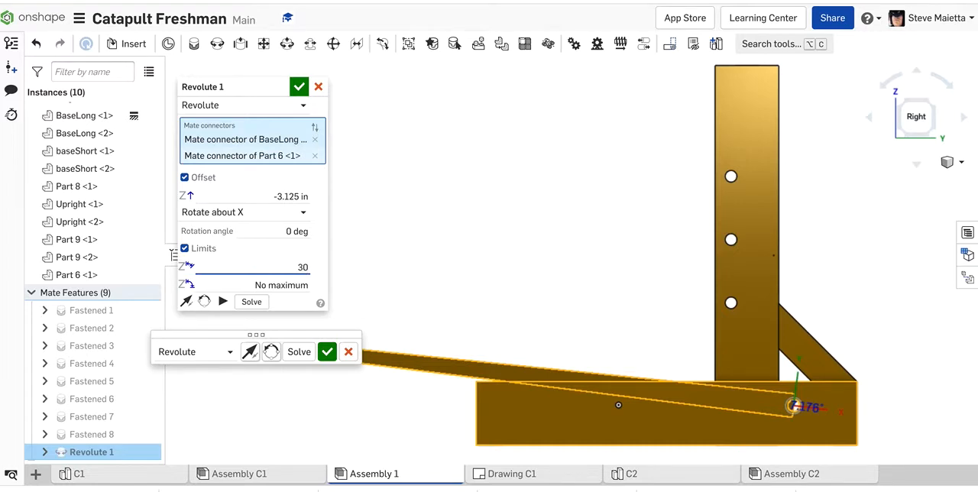
pyautogui.press('Return')
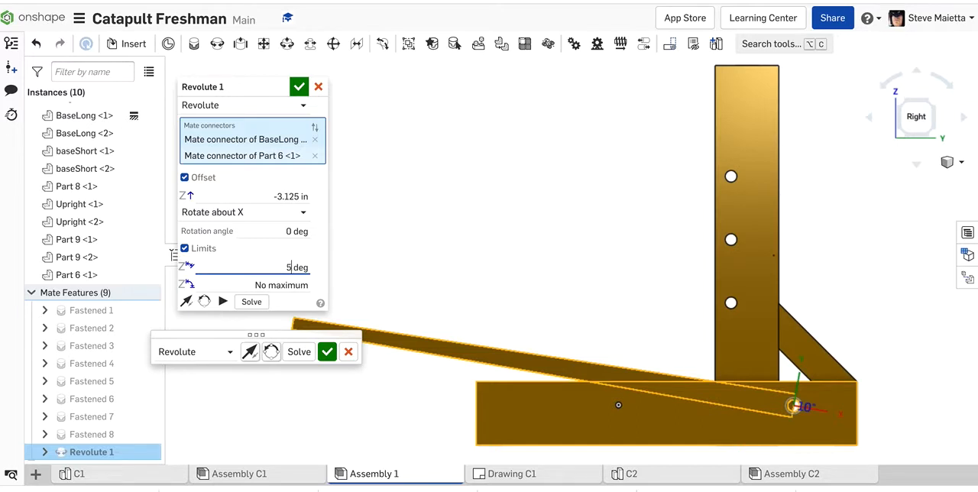
pyautogui.press('Return')
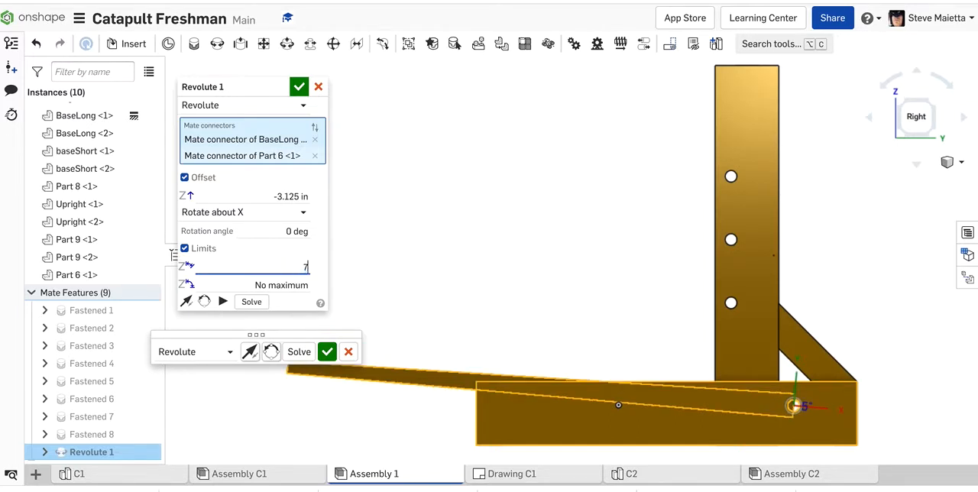
pyautogui.write('7')
pyautogui.press('Return')
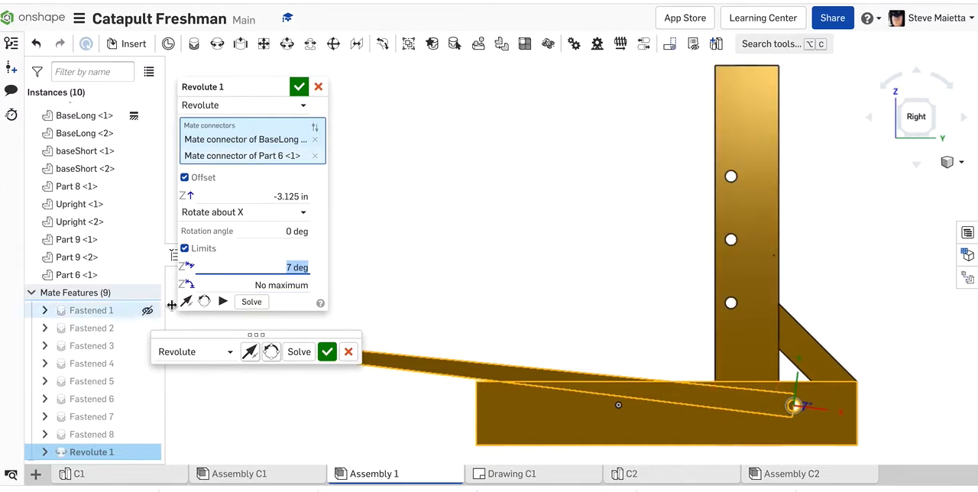
# Set the maximum rotation limit to 75 deg, after trying 50 deg and 80 deg, and accept the Revolute mate.
pyautogui.click(266, 282)
pyautogui.write('50')
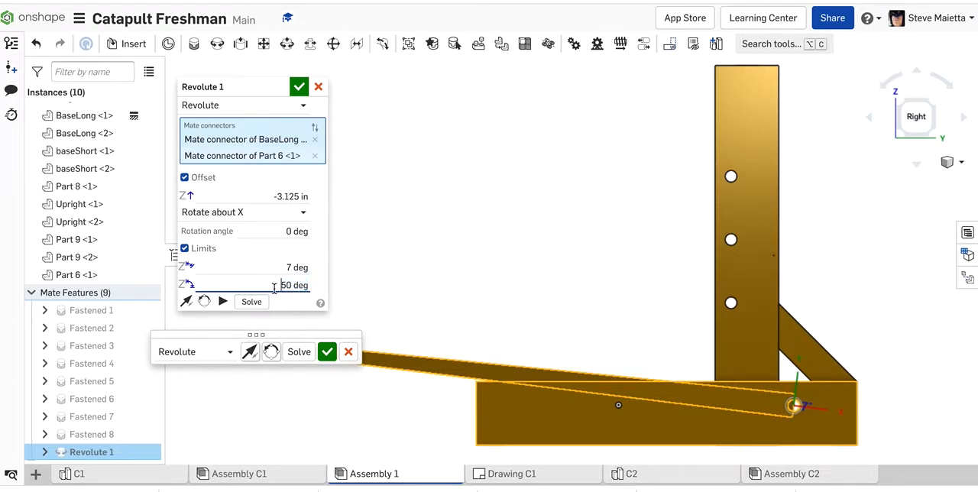
pyautogui.press('Return')
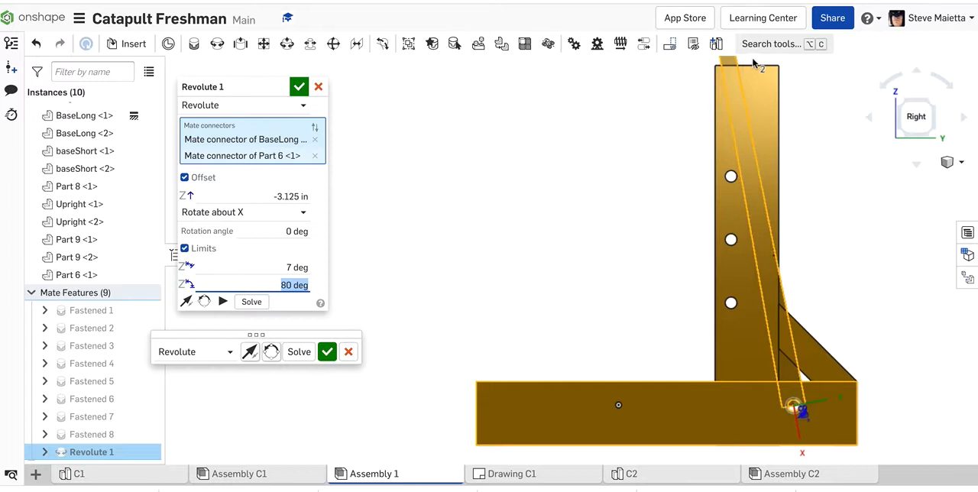
pyautogui.write('75')
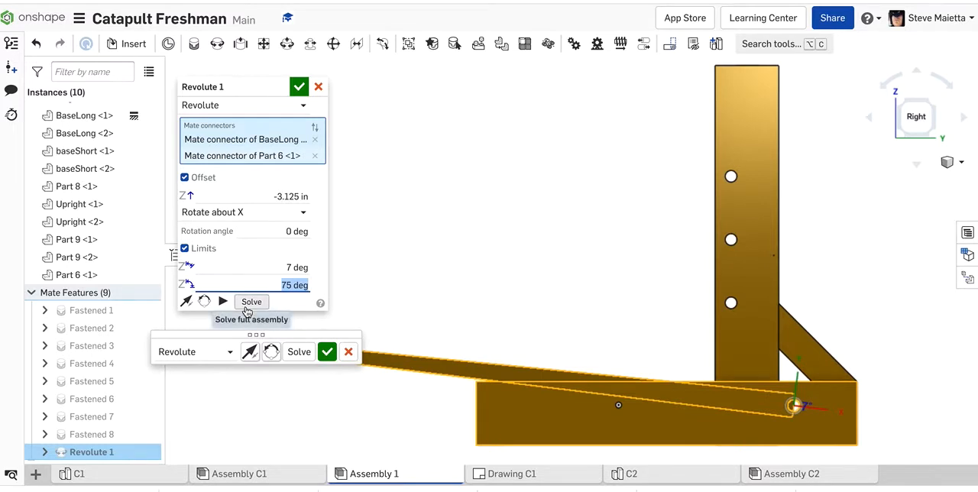
pyautogui.click(299, 90)
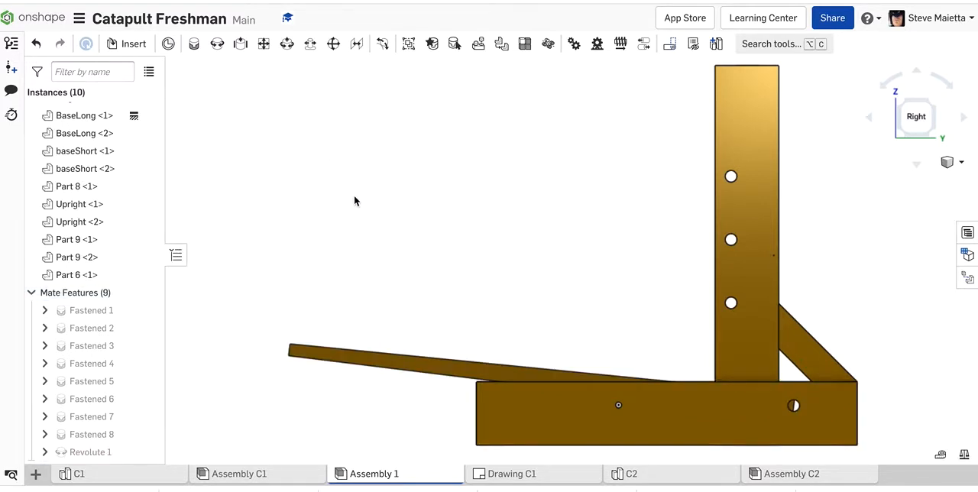
# Swing Part 6 up and down about its pivot to test the rotation limits.
pyautogui.scroll(-5, 355, 198)
pyautogui.moveTo(355, 197); pyautogui.dragTo(367, 210, button='right')
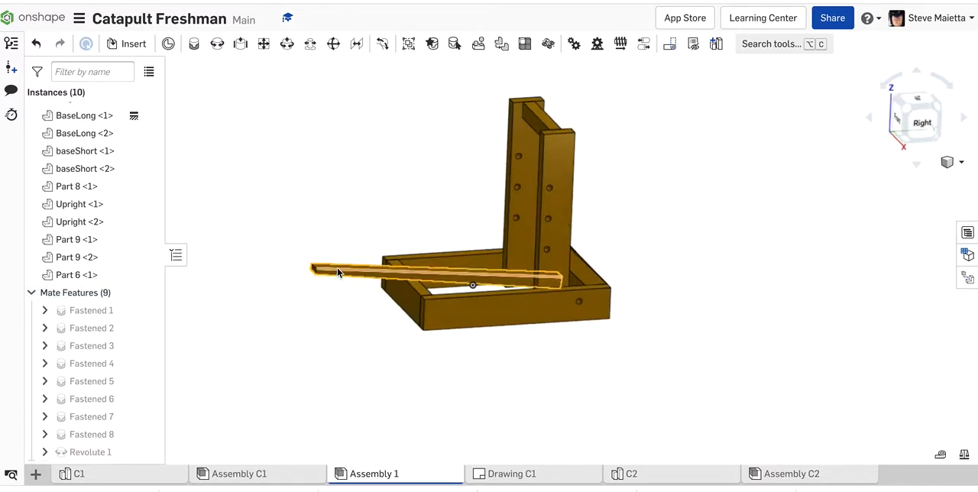
pyautogui.moveTo(352, 268); pyautogui.dragTo(419, 258)
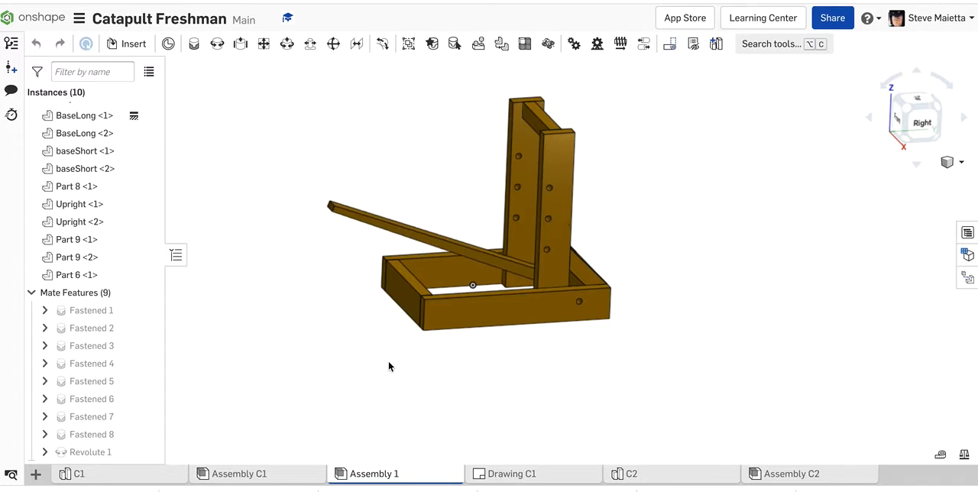
pyautogui.moveTo(489, 171); pyautogui.dragTo(346, 331)
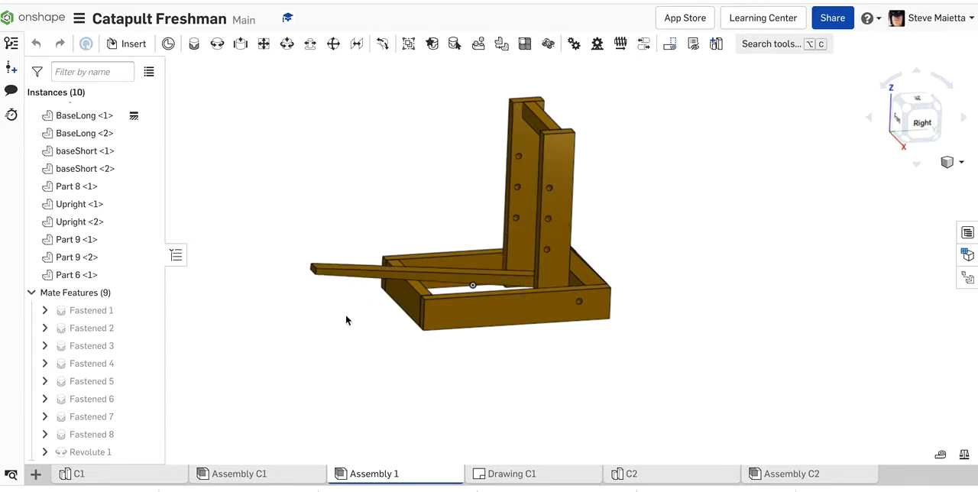
pyautogui.moveTo(273, 271)
pyautogui.mouseDown(button='right')
pyautogui.moveTo(269, 249)
pyautogui.moveTo(284, 264)
pyautogui.mouseUp(button='right')
pyautogui.scroll(2, 407, 85)
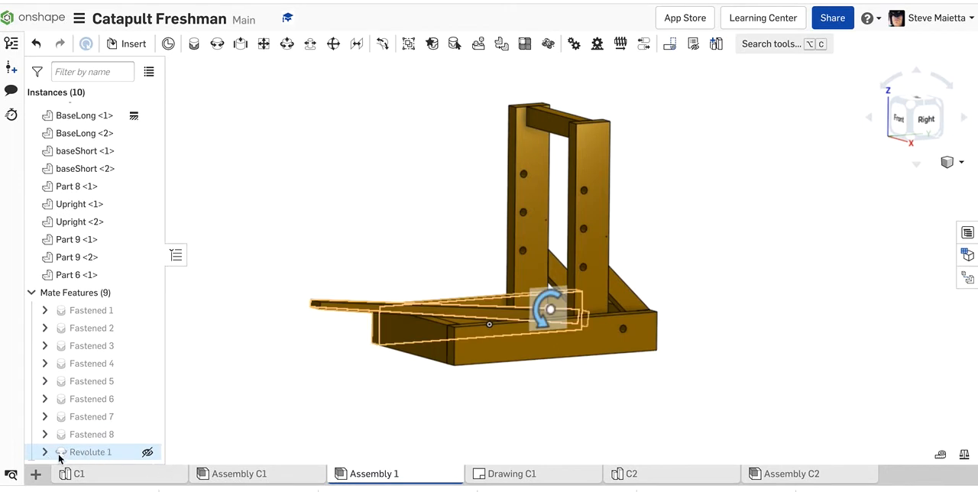
# Animate the Revolute 1 mate between 7 deg and 75 deg with 100 steps and reciprocating playback.
pyautogui.rightClick(104, 455)
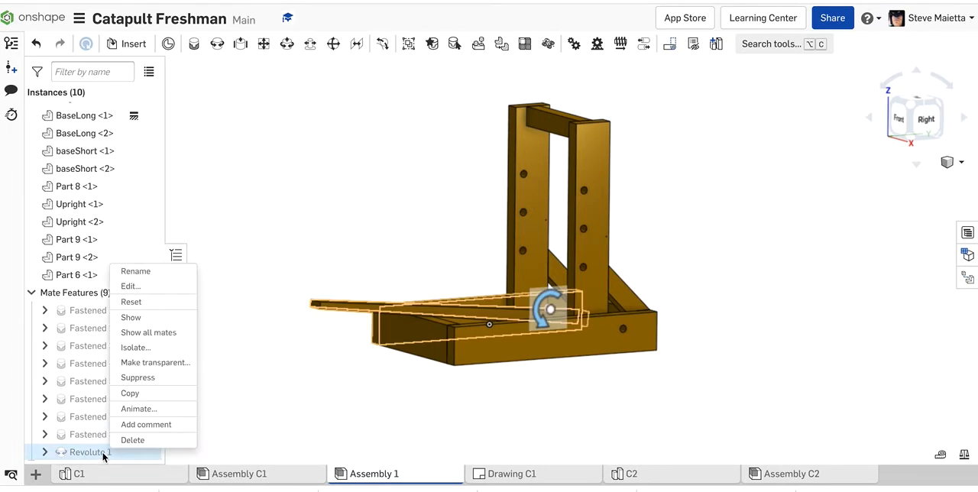
pyautogui.click(130, 409)
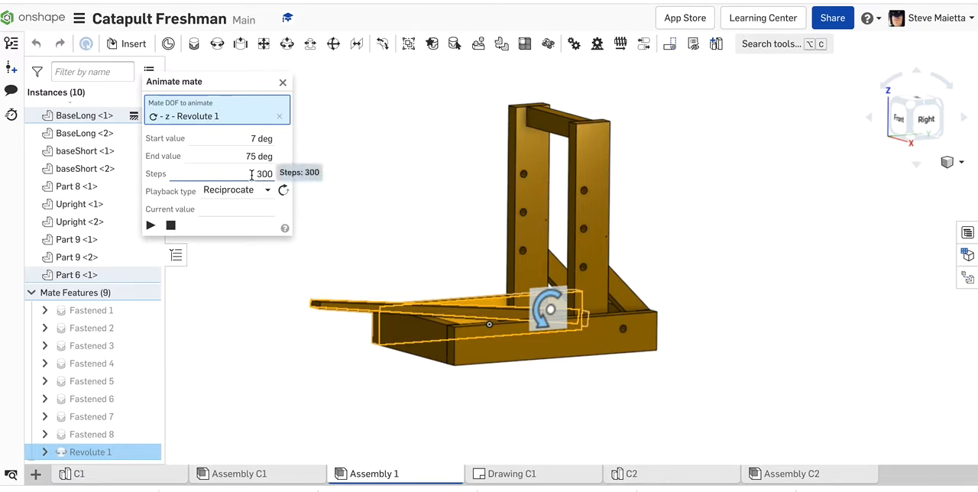
pyautogui.click(252, 174)
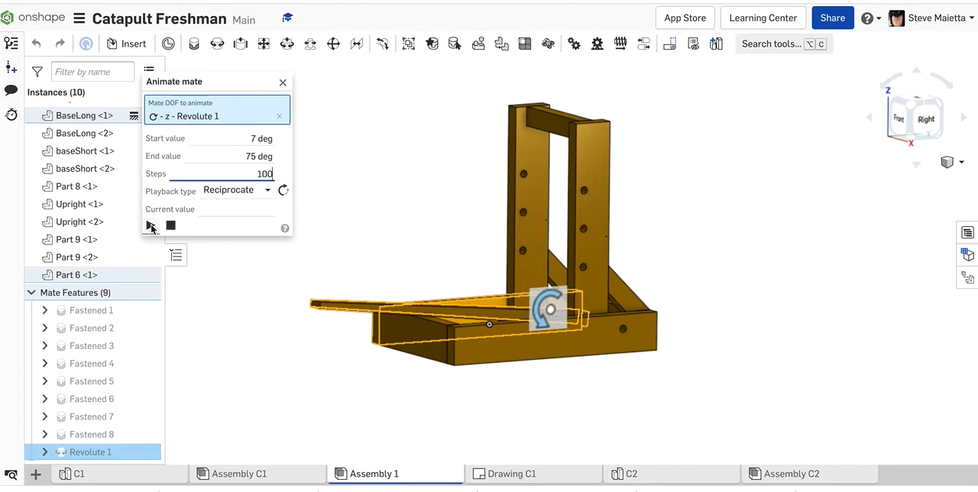
pyautogui.click(151, 226)
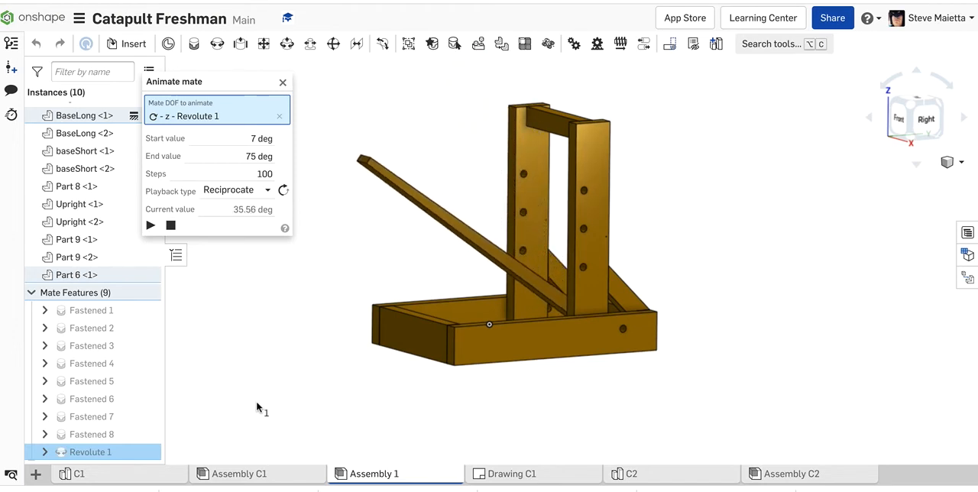
# Reduce the mate animation to 50 steps and play it again.
pyautogui.click(260, 173)
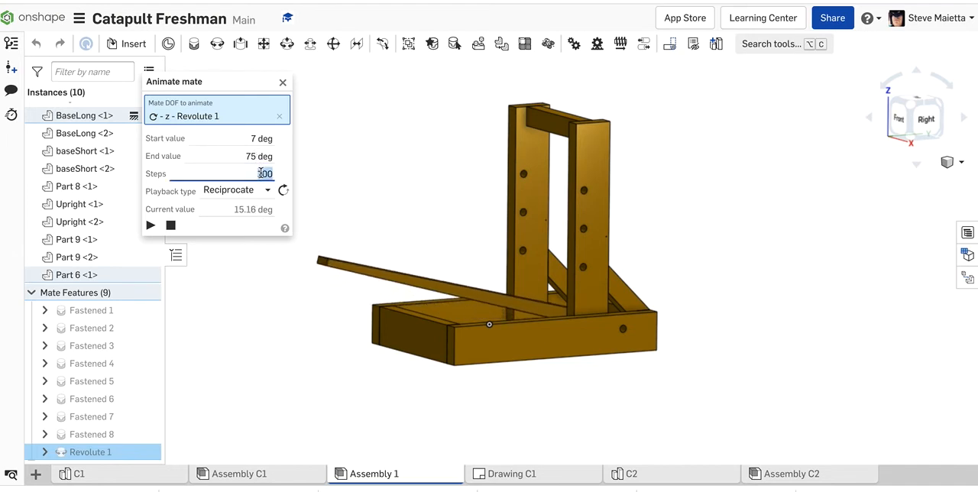
pyautogui.write('50')
pyautogui.press('Return')
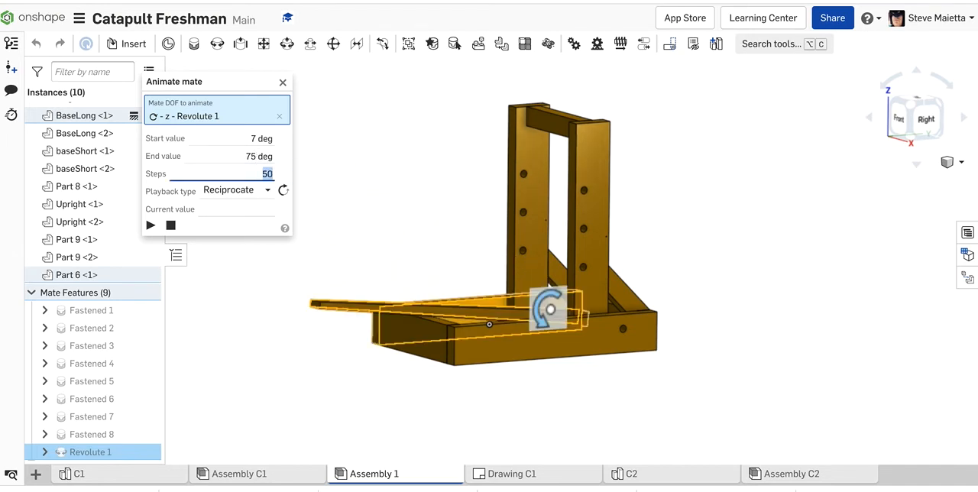
pyautogui.click(150, 225)
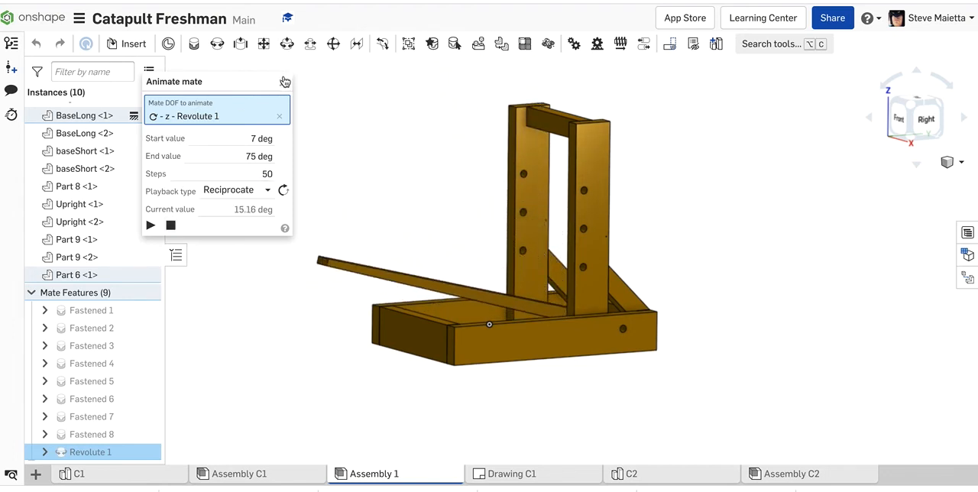
# Close the mate animation and swing the throwing arm by hand through its range while viewing the assembly from the front right.
pyautogui.click(285, 81)
pyautogui.moveTo(292, 114)
pyautogui.mouseDown(button='right')
pyautogui.moveTo(254, 101)
pyautogui.moveTo(306, 122)
pyautogui.mouseUp(button='right')
pyautogui.moveTo(498, 168); pyautogui.dragTo(319, 299)
pyautogui.moveTo(319, 303); pyautogui.dragTo(315, 257, button='right')
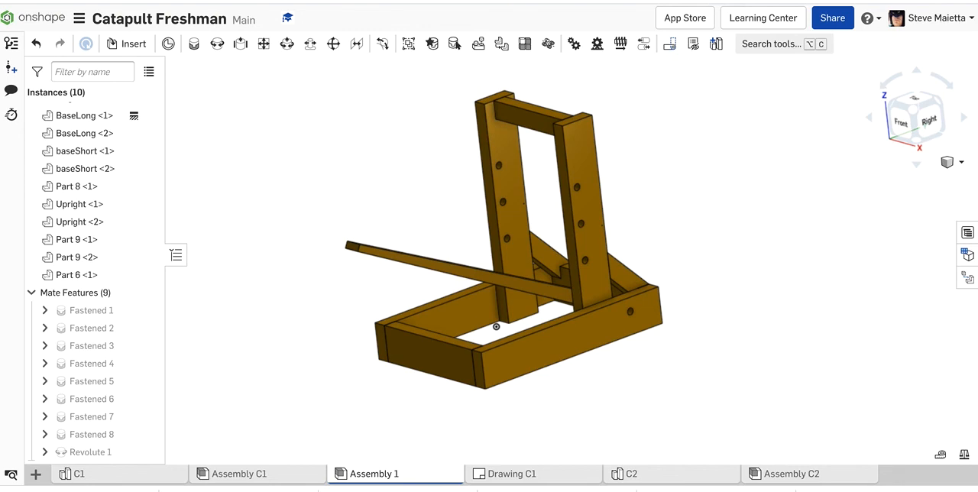